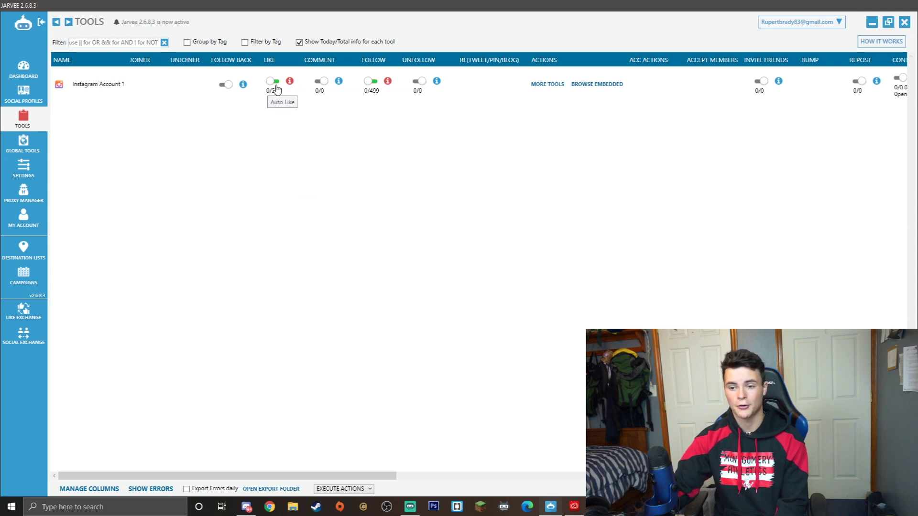
# Step: Open the detailed tool settings for the Instagram Account 1 row
pyautogui.doubleClick(100, 83)
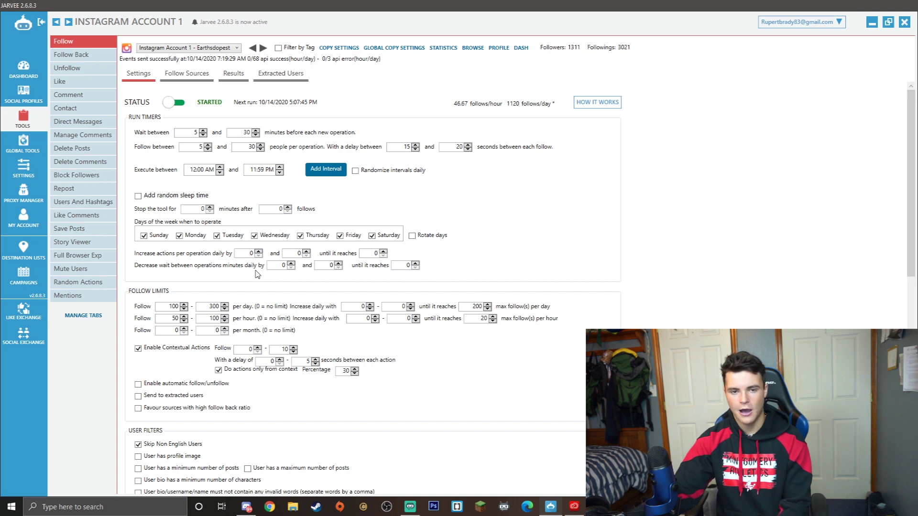
pyautogui.scroll(-3, 255, 274)
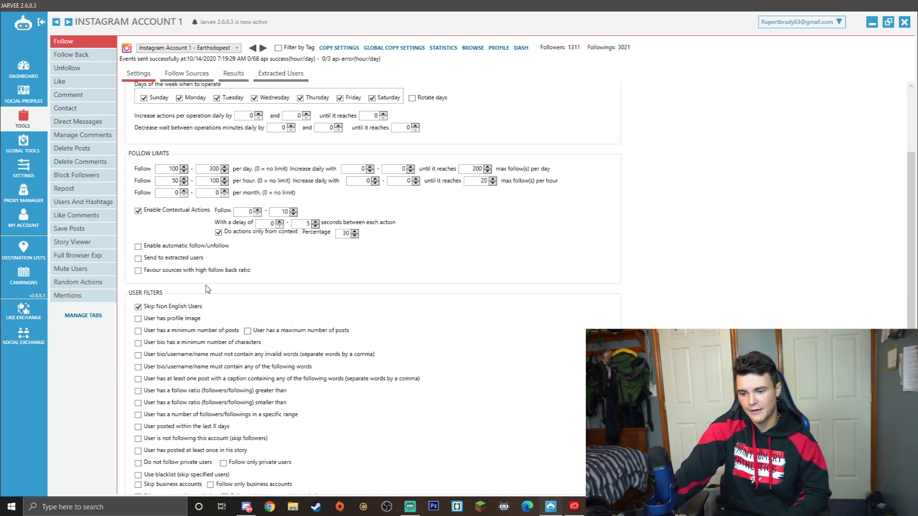
pyautogui.scroll(-1, 207, 291)
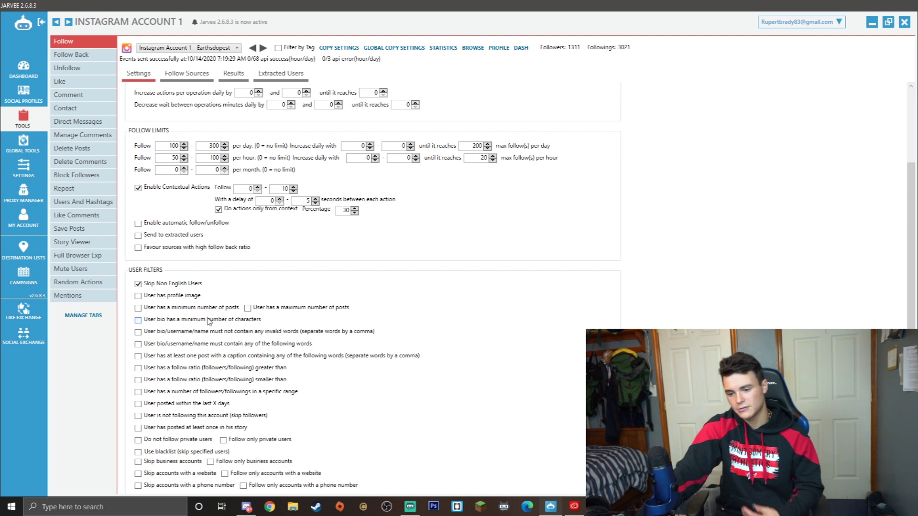
pyautogui.scroll(-1, 208, 324)
pyautogui.scroll(-1, 207, 323)
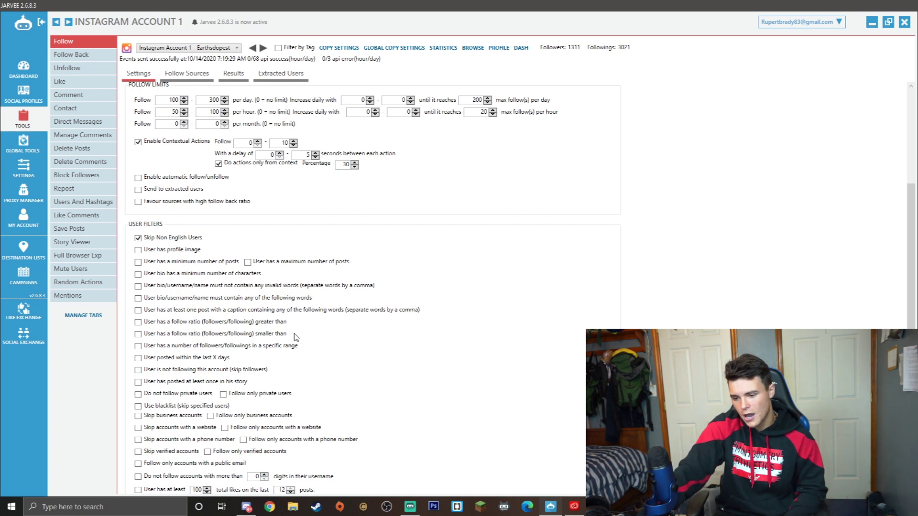
pyautogui.scroll(-1, 295, 337)
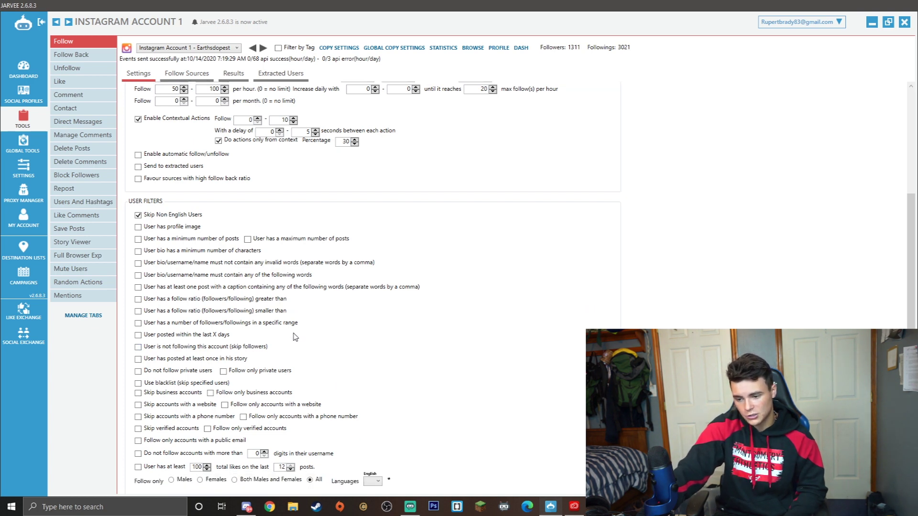
pyautogui.scroll(-1, 243, 296)
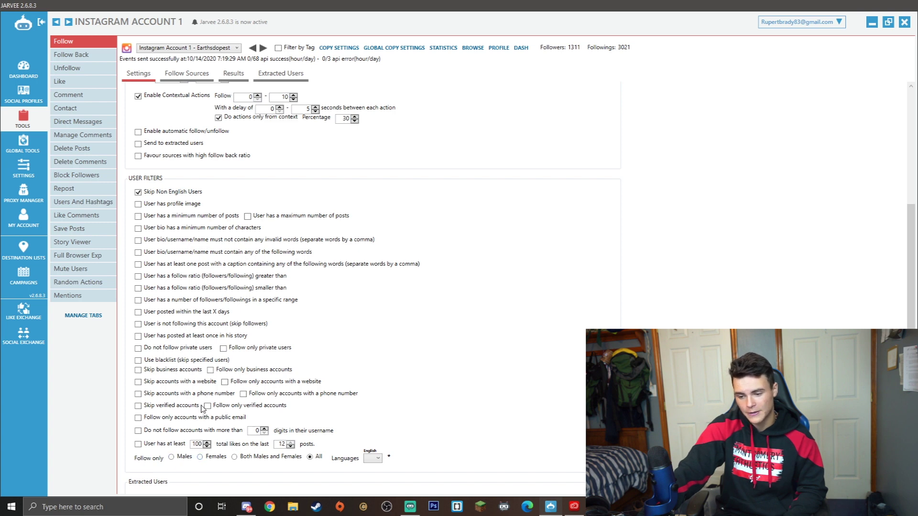
pyautogui.scroll(-1, 188, 410)
pyautogui.scroll(-1, 188, 410)
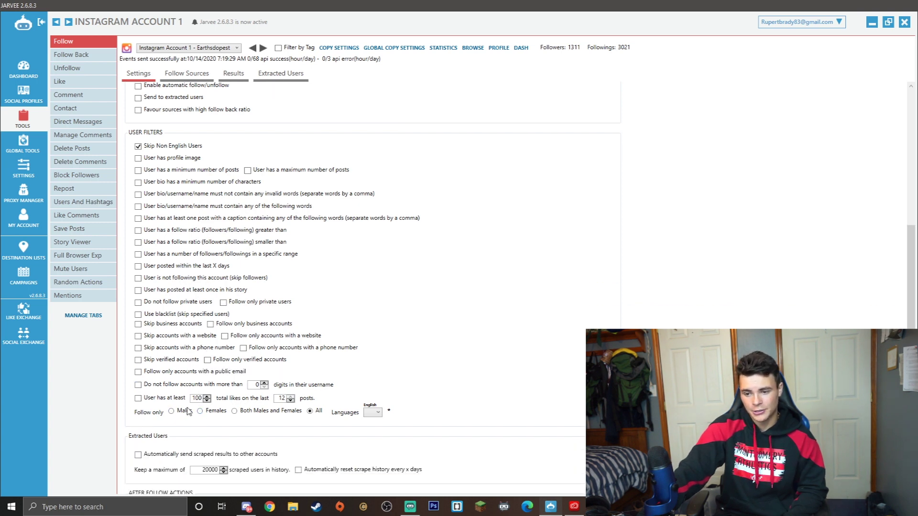
pyautogui.scroll(-2, 188, 410)
pyautogui.scroll(-2, 188, 410)
pyautogui.scroll(-1, 188, 410)
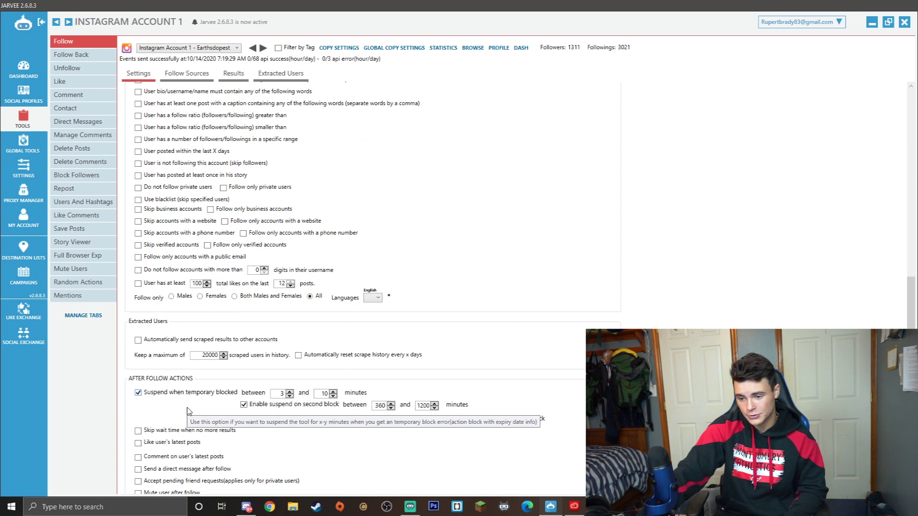
pyautogui.scroll(-2, 187, 410)
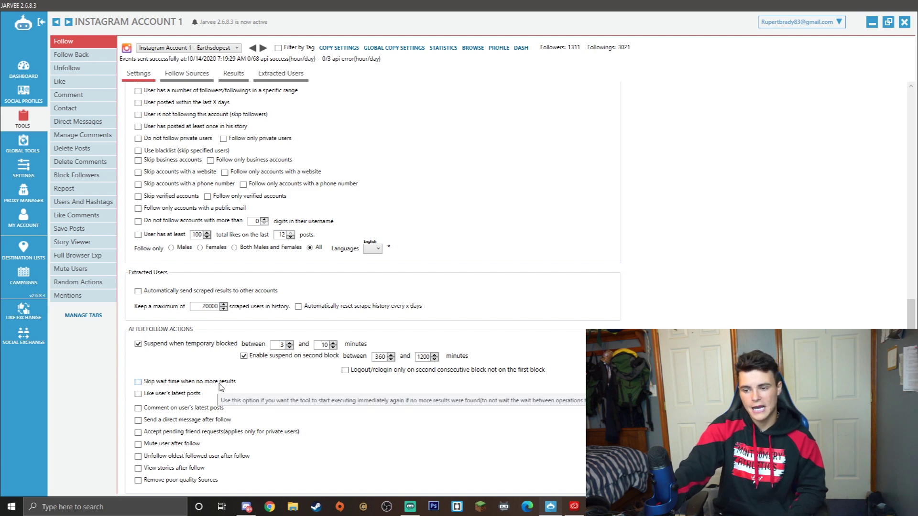
pyautogui.scroll(3, 224, 384)
pyautogui.scroll(3, 223, 384)
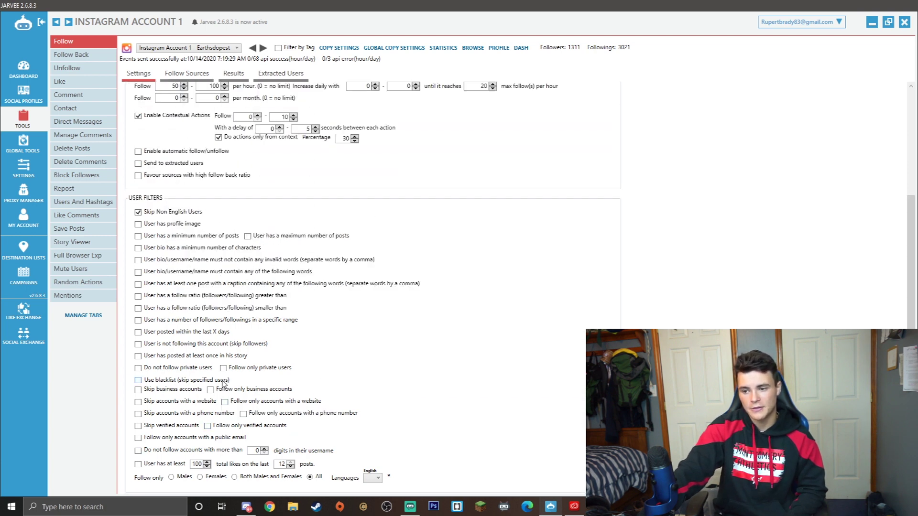
pyautogui.scroll(3, 224, 383)
pyautogui.scroll(3, 224, 382)
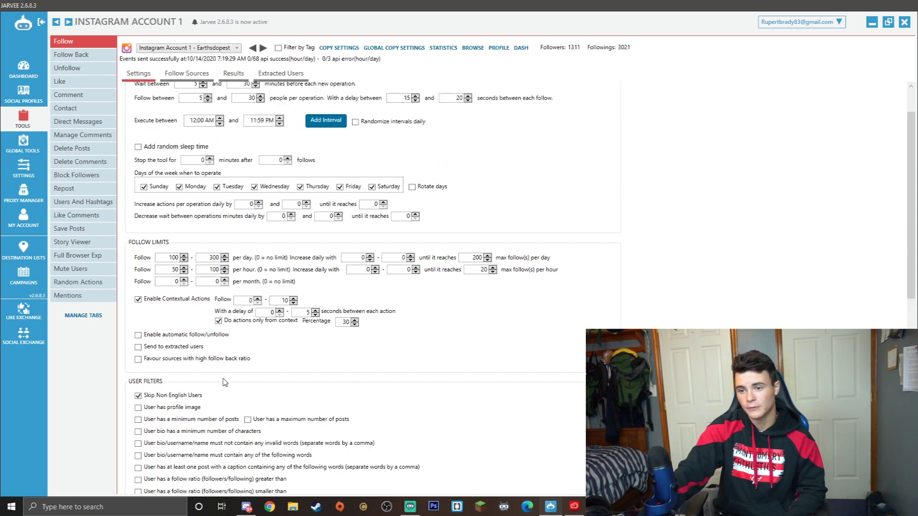
pyautogui.click(60, 81)
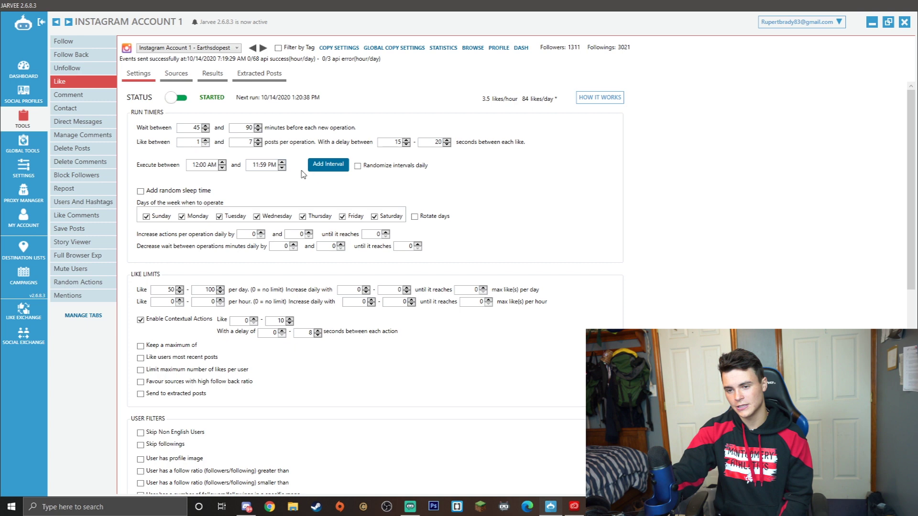
# Step: Show the Dashboard summary log of Instagram Account 1's bot activity
pyautogui.click(24, 70)
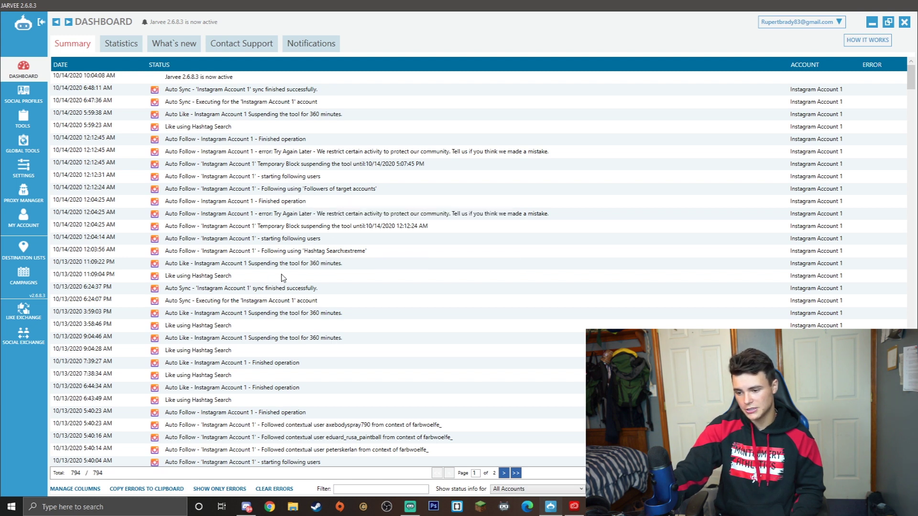
pyautogui.scroll(-1, 281, 278)
pyautogui.scroll(-1, 282, 278)
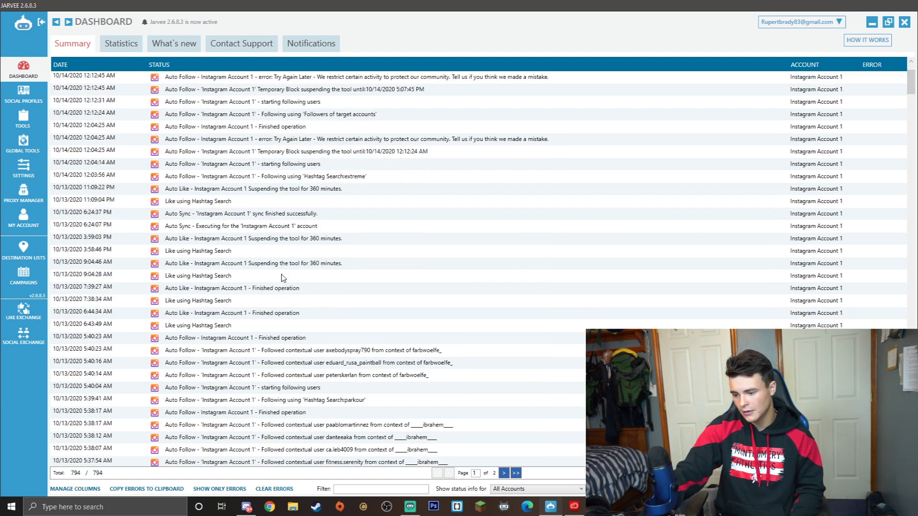
pyautogui.scroll(-1, 282, 278)
pyautogui.scroll(-2, 283, 277)
pyautogui.scroll(6, 282, 278)
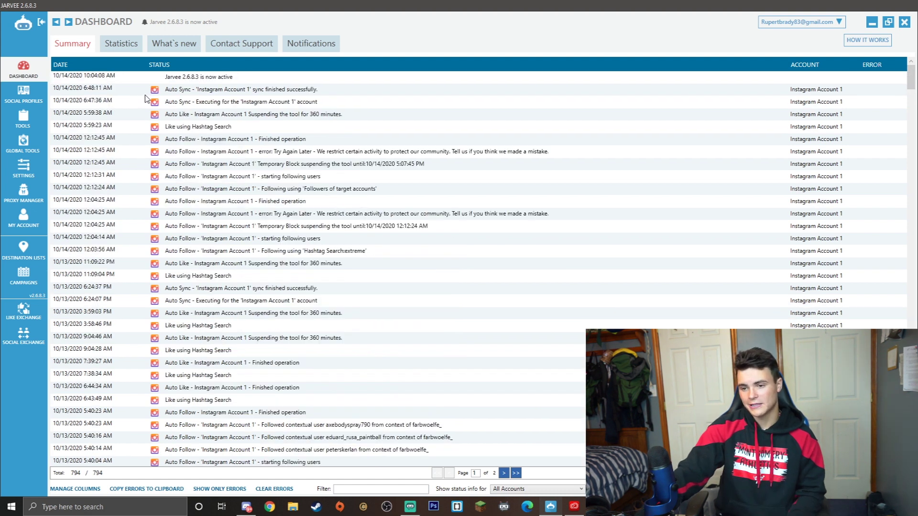